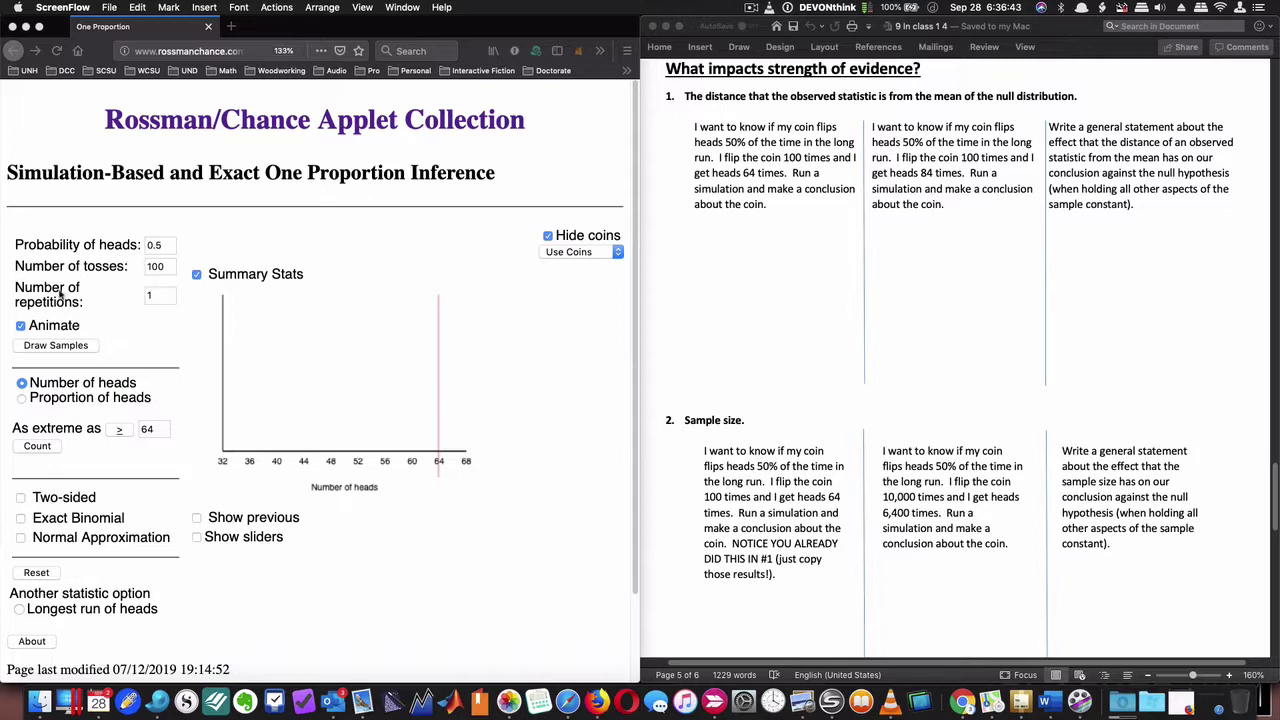
# - Simulate 1000 repetitions of 100 tosses with a ≥ 64 heads cutoff, giving 4/1000 = 0.0040
pyautogui.click(162, 295)
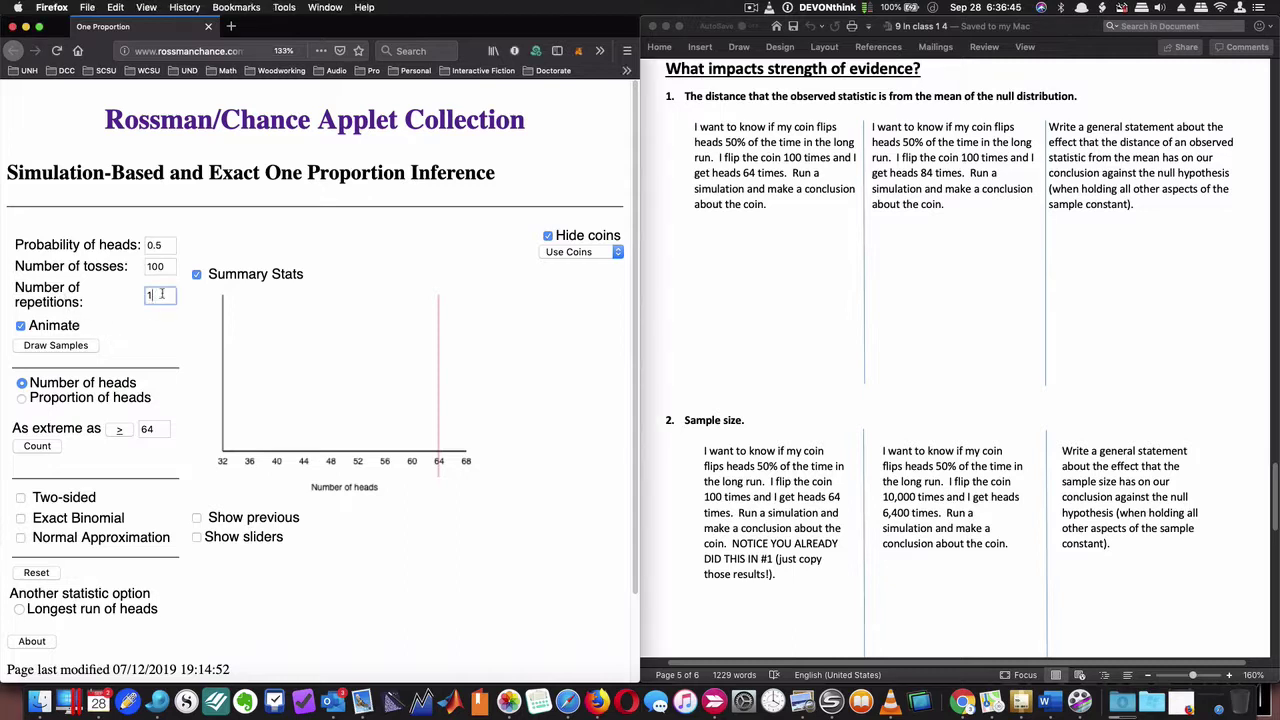
pyautogui.write('000')
pyautogui.click(155, 429)
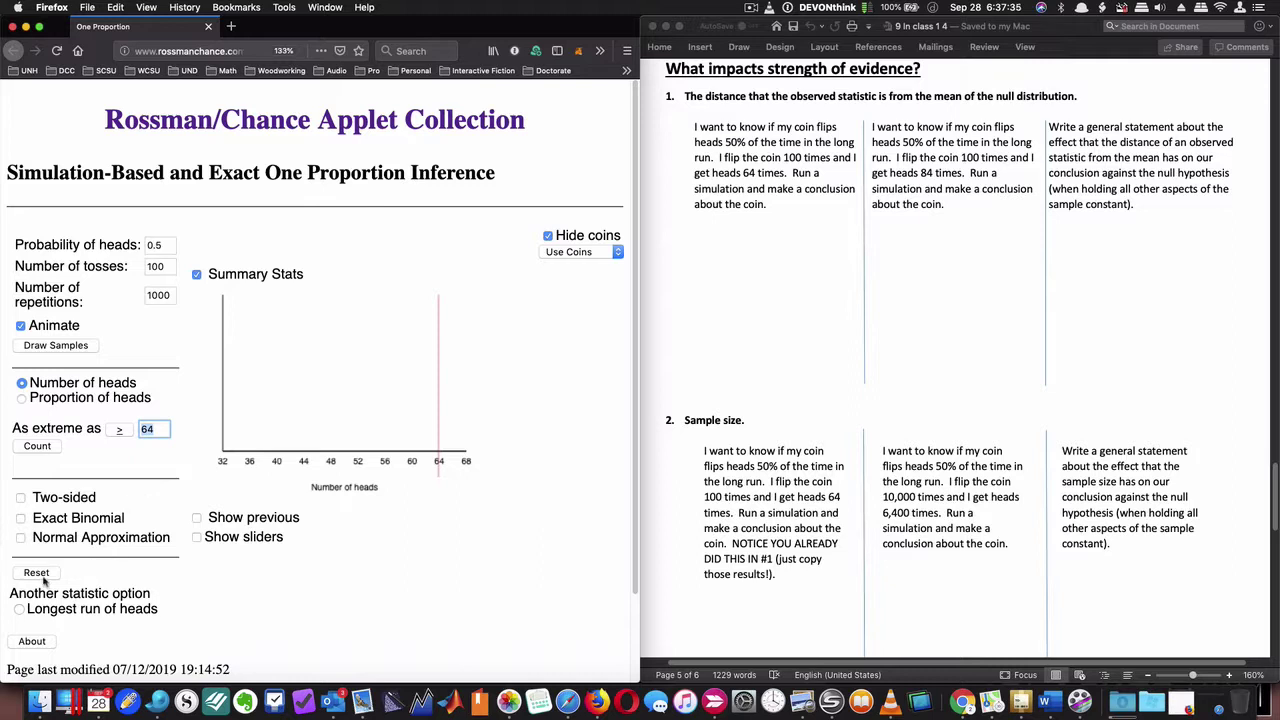
pyautogui.click(57, 346)
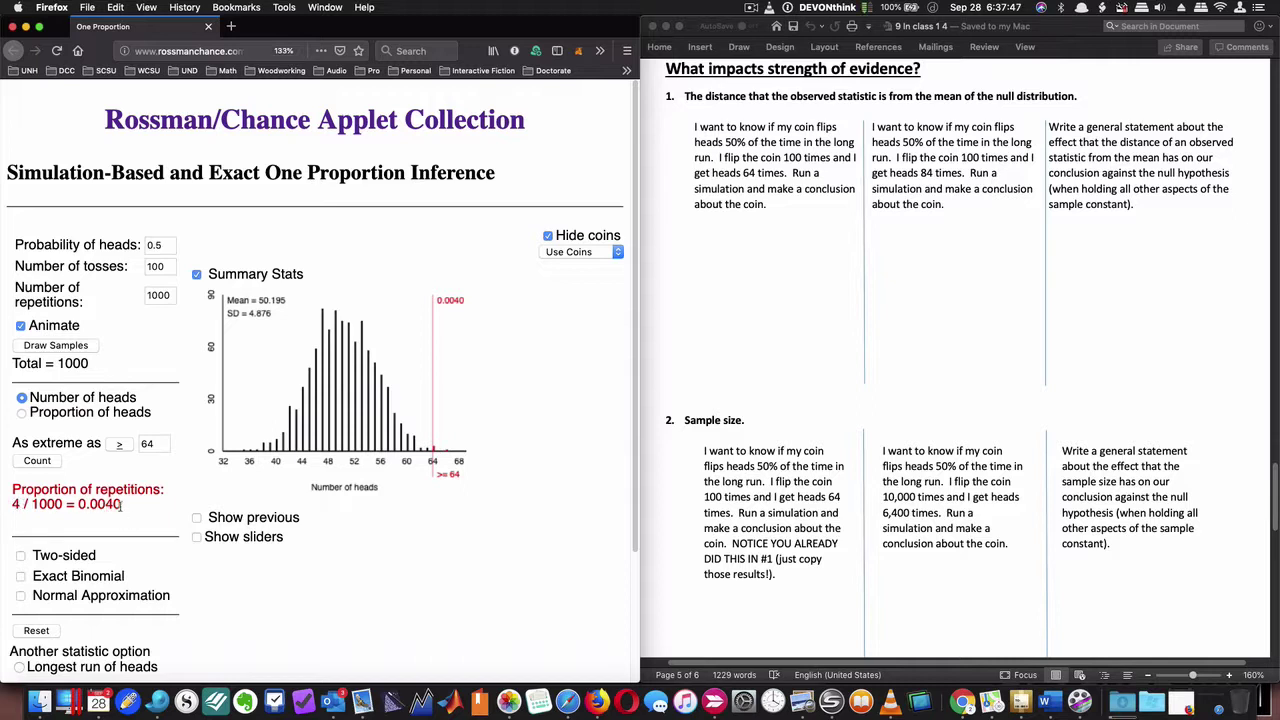
pyautogui.moveTo(121, 504); pyautogui.dragTo(78, 505)
# - Reset, change the cutoff to 84 heads, and rerun 1000 repetitions, finding 0/1000
pyautogui.click(36, 632)
pyautogui.click(150, 428)
pyautogui.press('BackSpace')
pyautogui.press('BackSpace')
pyautogui.write('84')
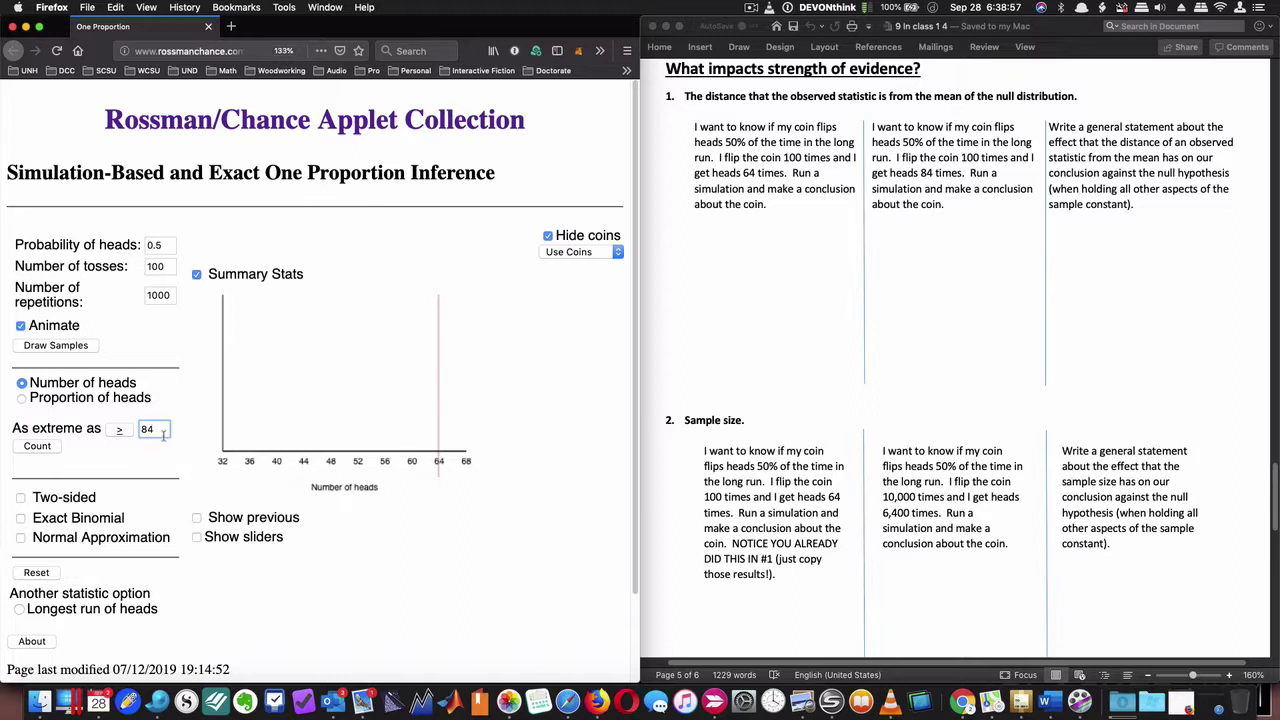
pyautogui.write('1')
pyautogui.press('Tab')
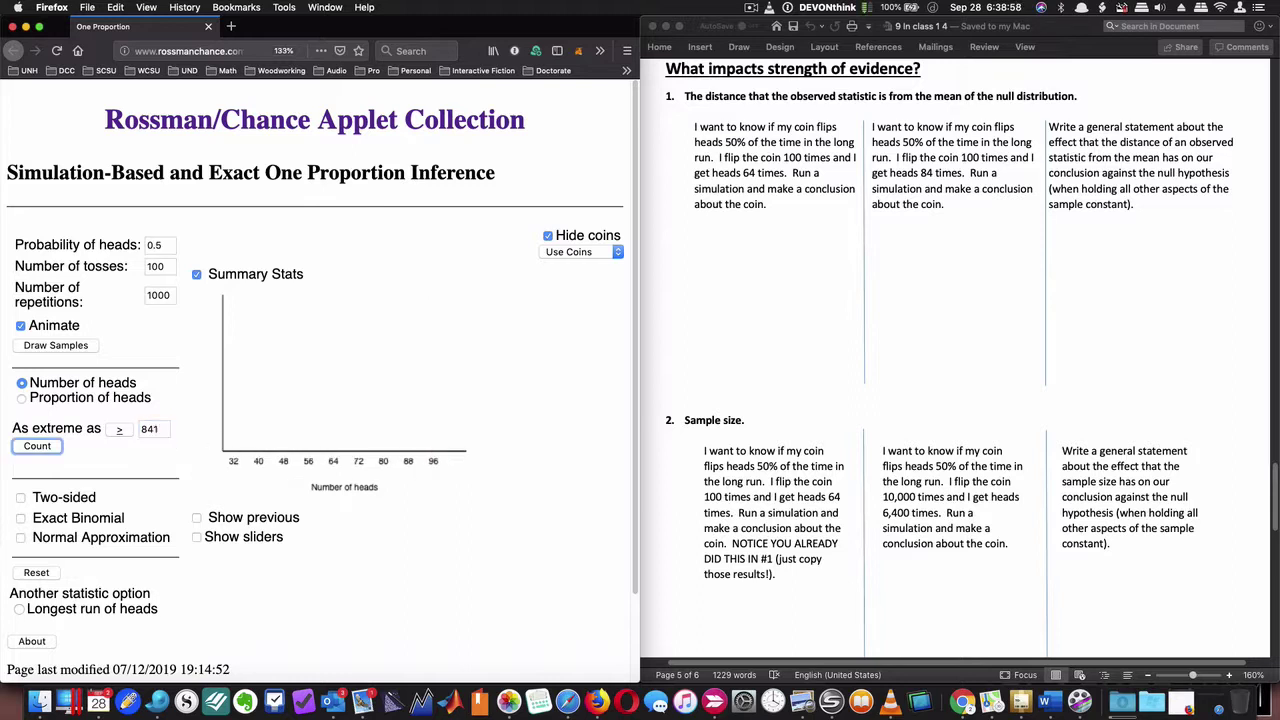
pyautogui.click(158, 429)
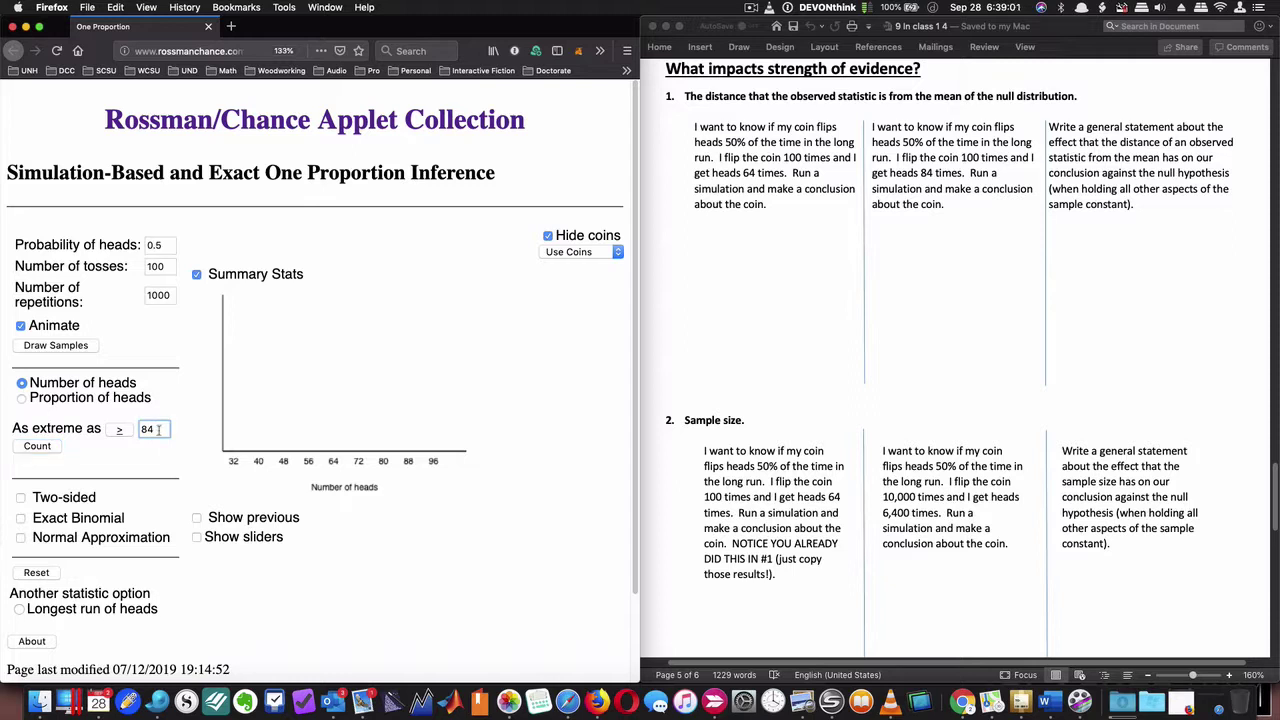
pyautogui.press('Tab')
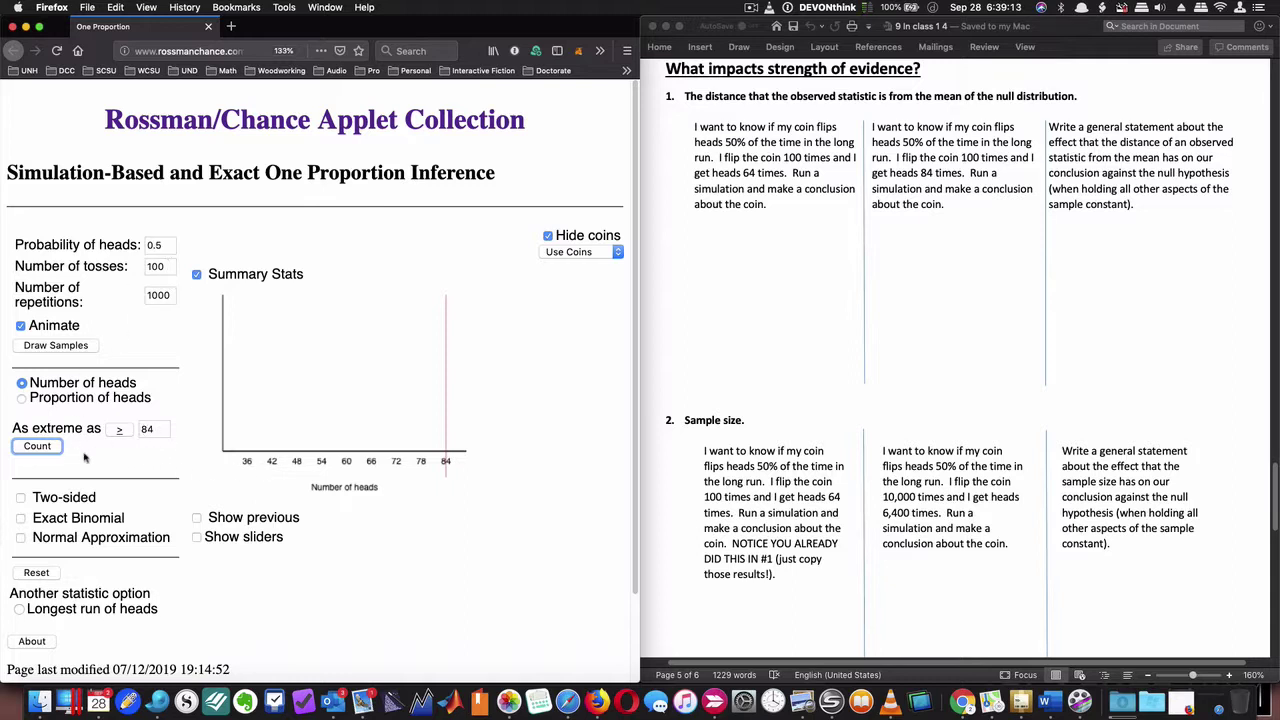
pyautogui.click(66, 347)
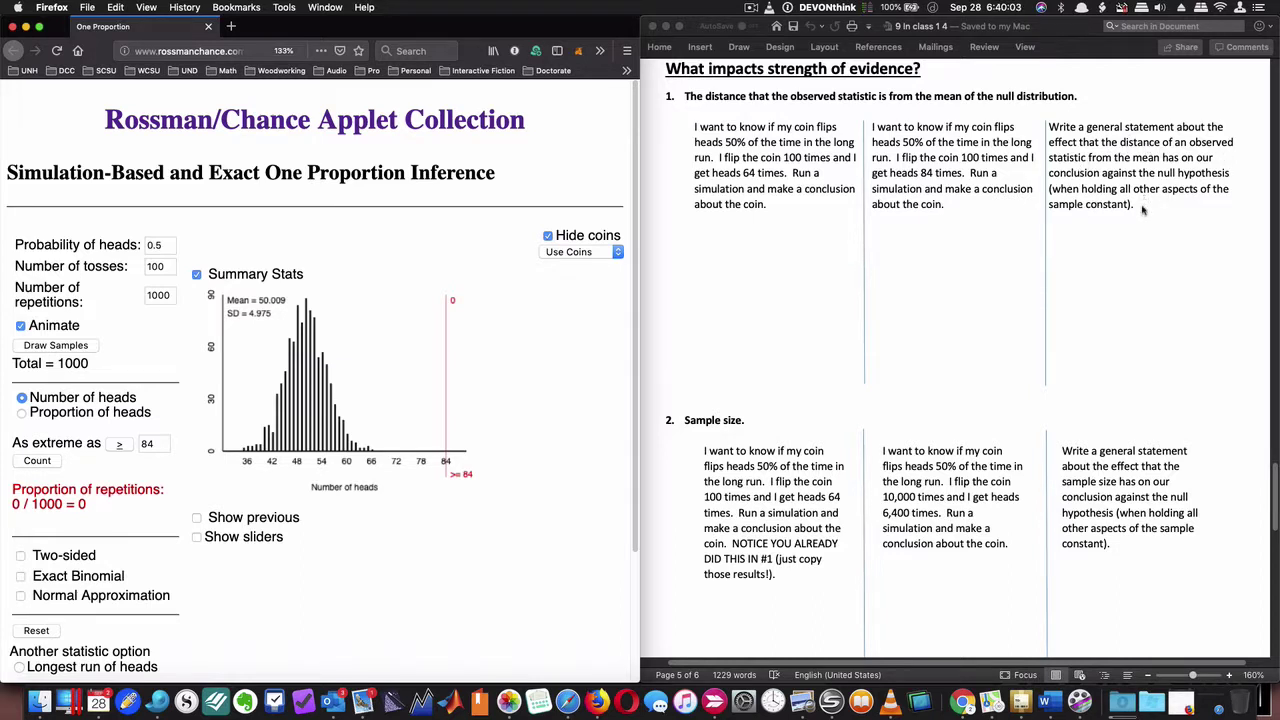
# - Bring the Word strength-of-evidence notes to the front beside the applet
pyautogui.click(1126, 304)
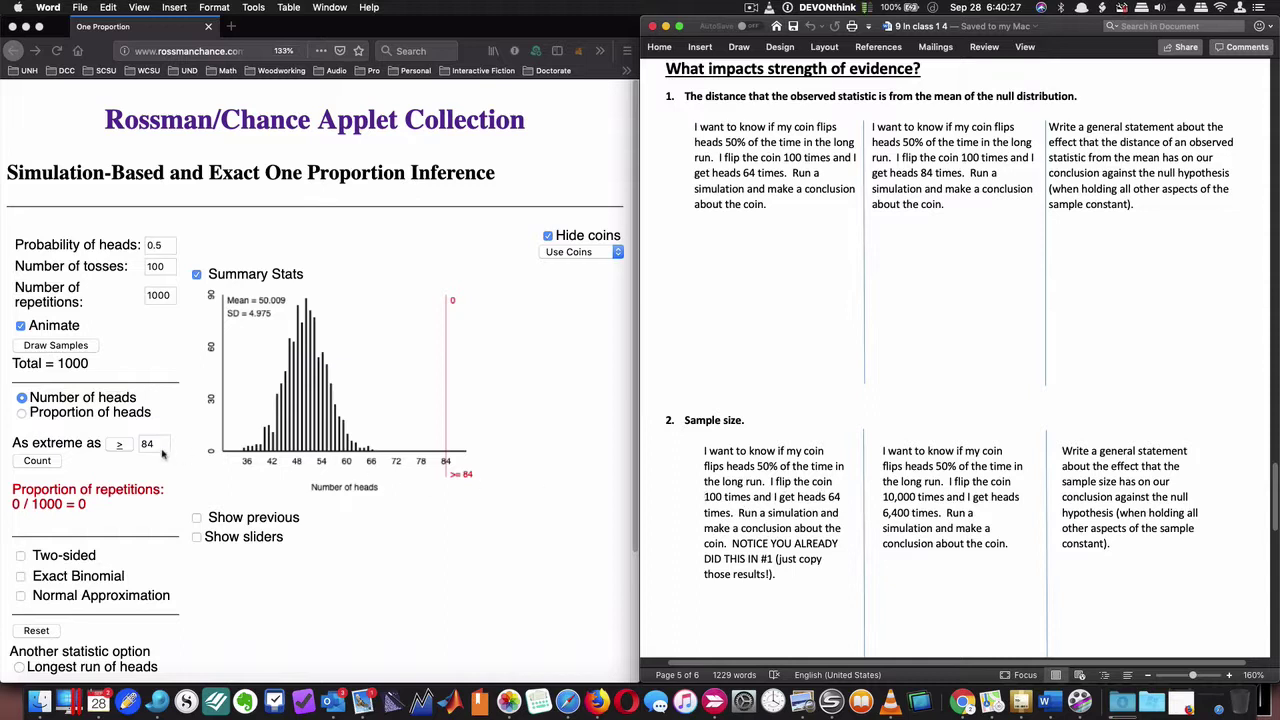
# - Reset, restore the cutoff to 64 heads, and rerun 1000 repetitions for 2/1000 = 0.0020
pyautogui.click(149, 449)
pyautogui.click(152, 446)
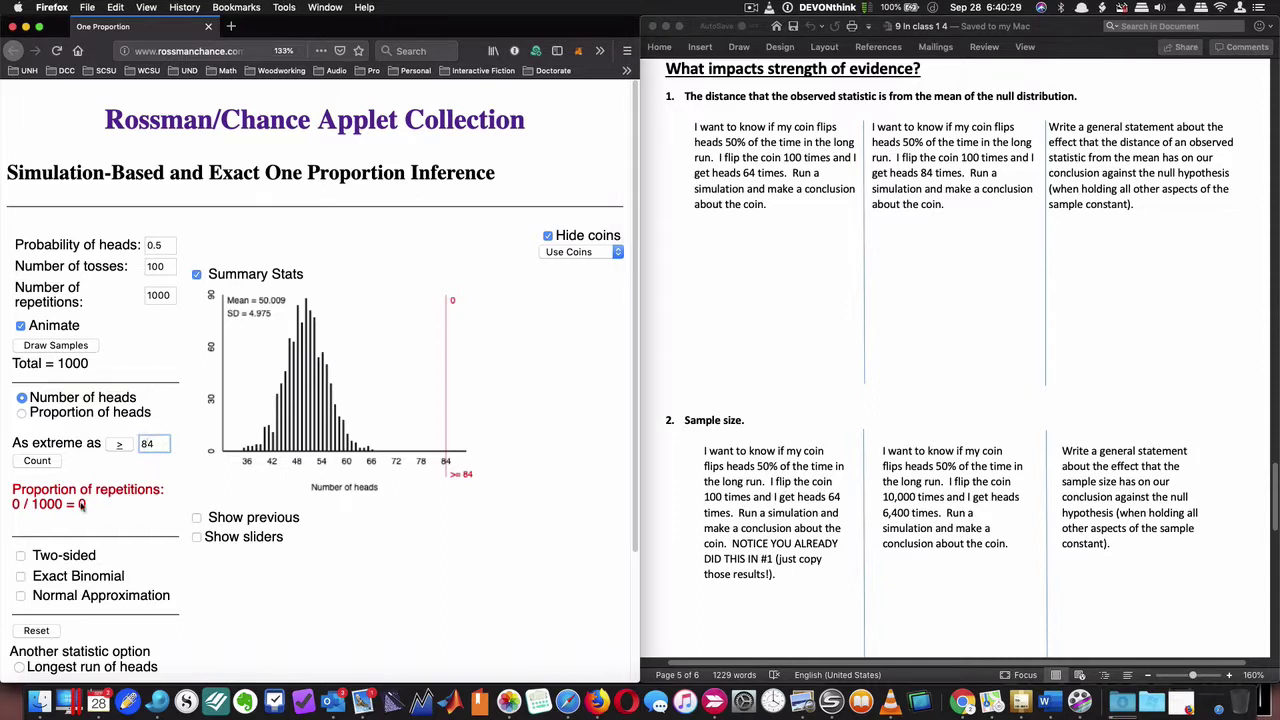
pyautogui.click(37, 630)
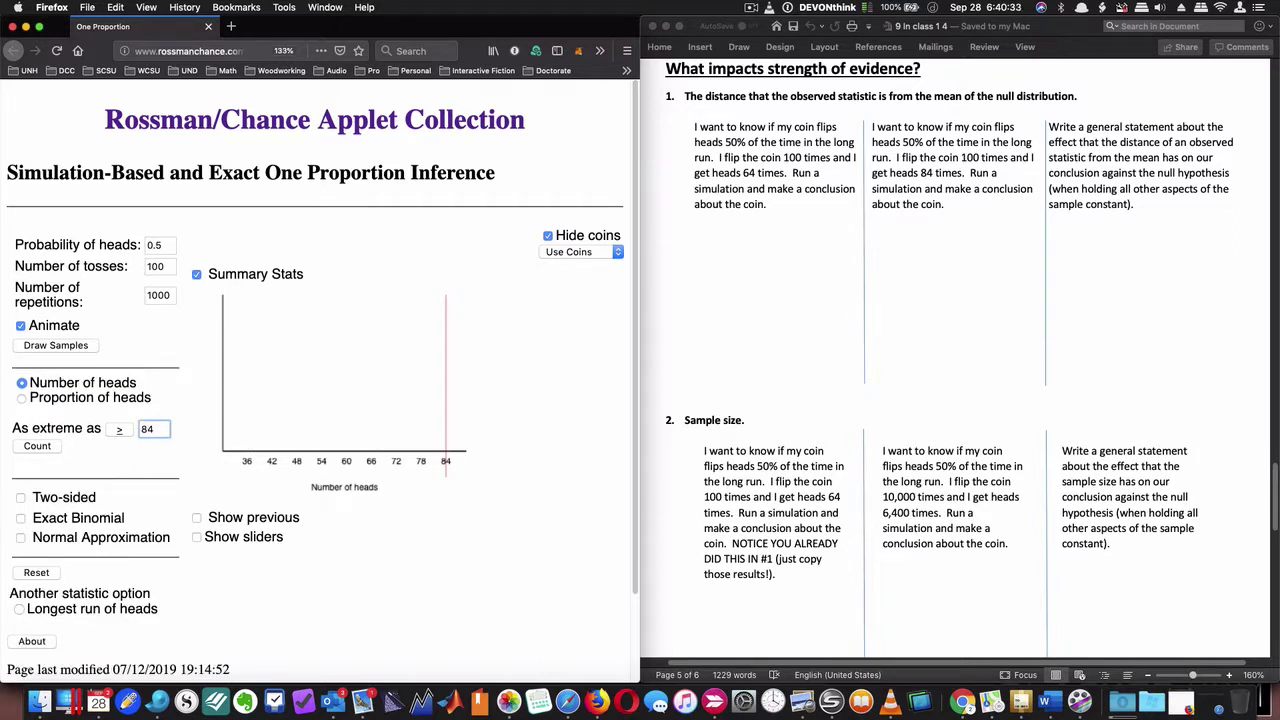
pyautogui.write('6')
pyautogui.press('Tab')
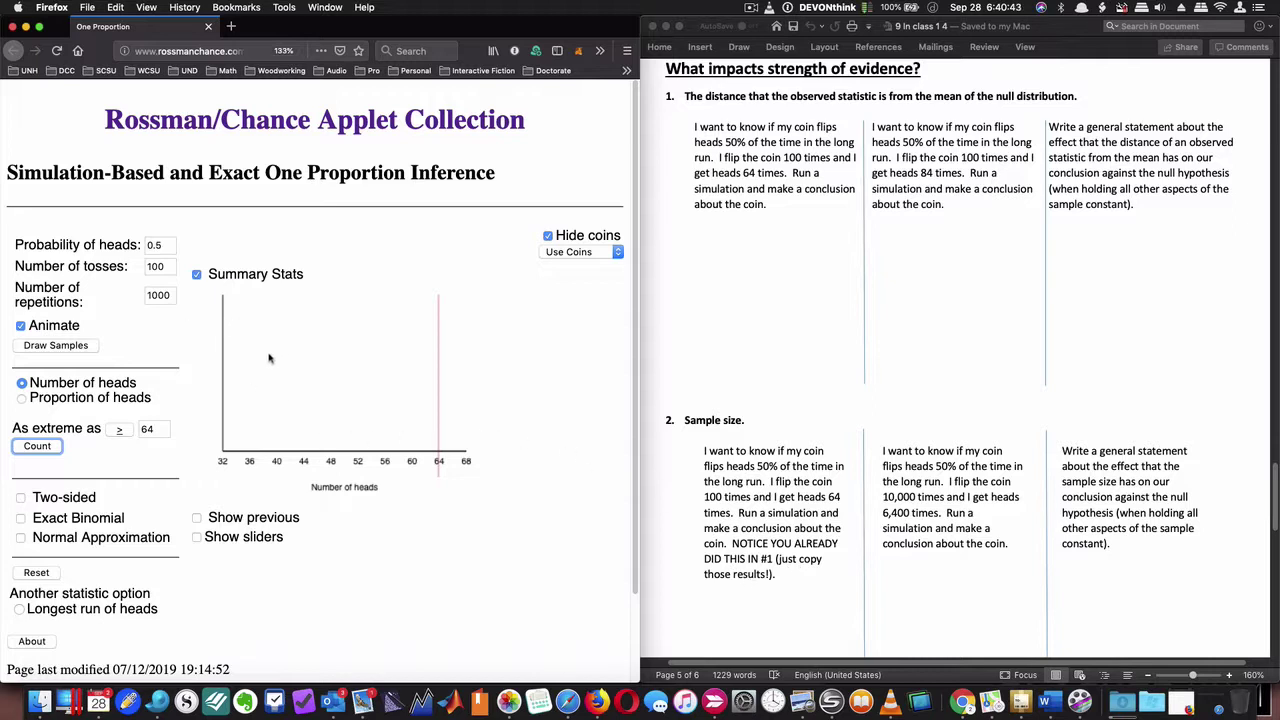
pyautogui.click(57, 346)
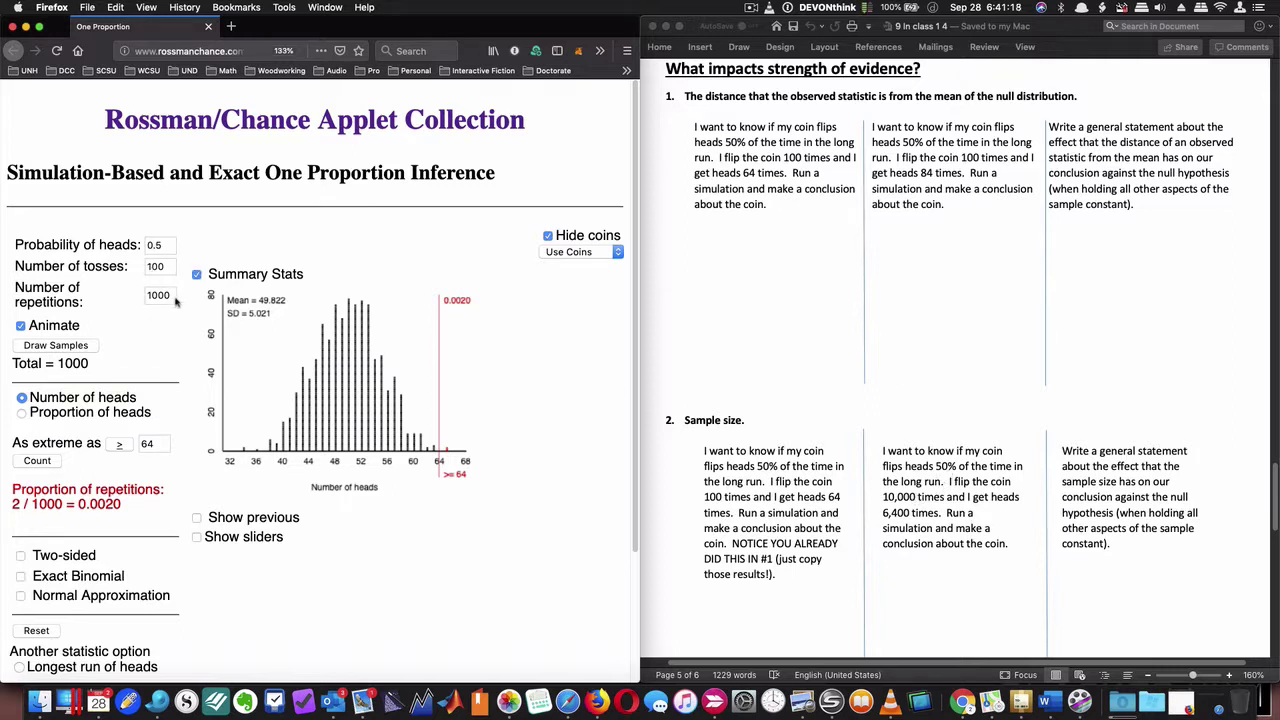
# - Reset the simulation and raise the number of tosses from 100 to 10000
pyautogui.click(172, 295)
pyautogui.doubleClick(156, 296)
pyautogui.doubleClick(160, 266)
pyautogui.write('10000')
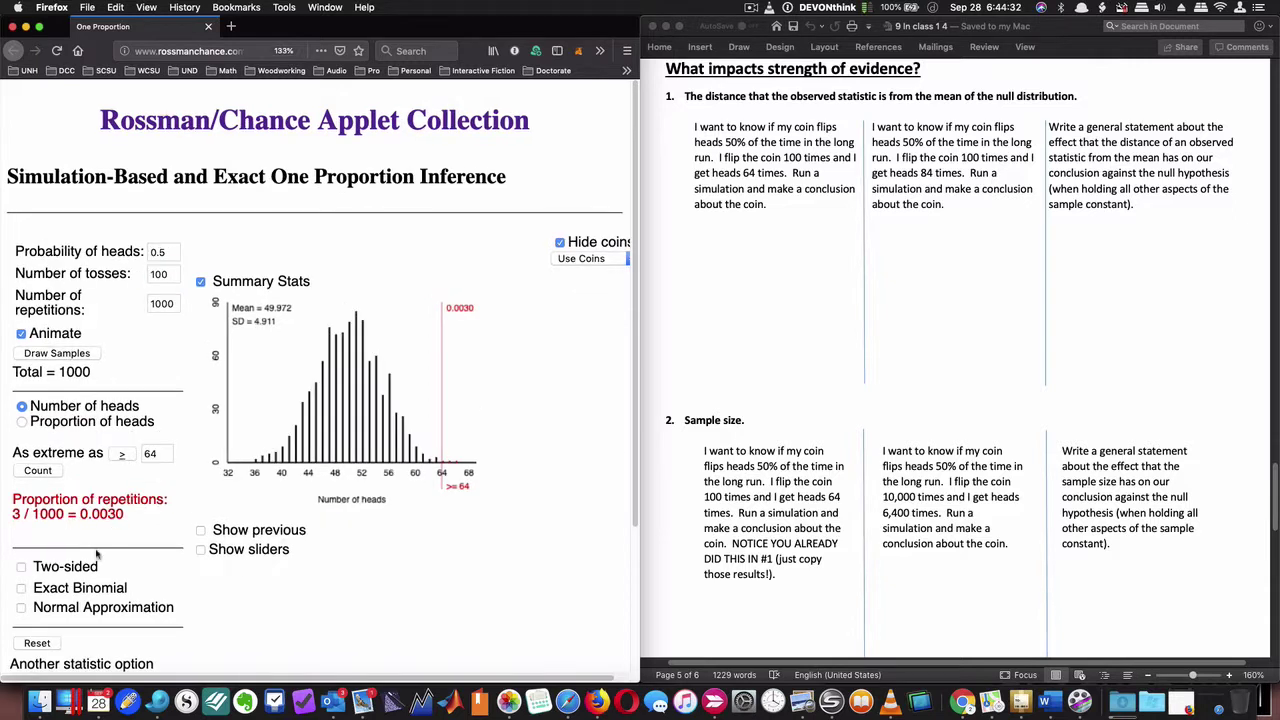
pyautogui.click(38, 643)
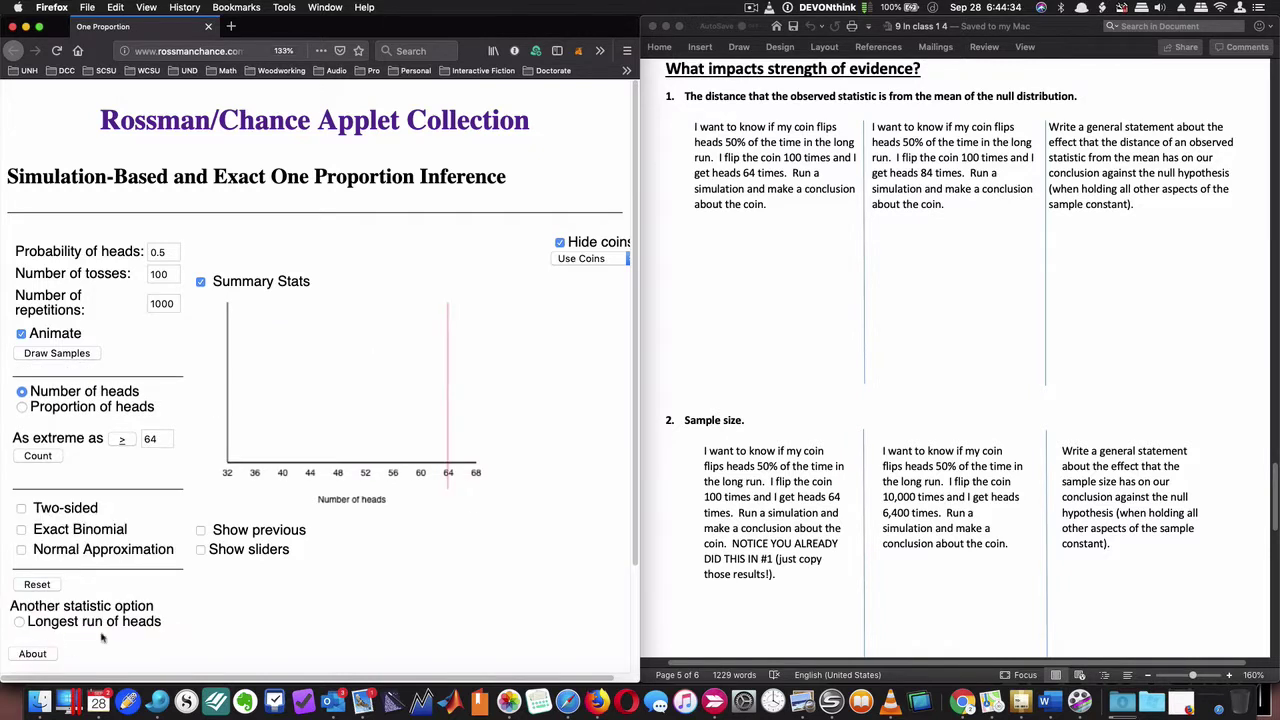
pyautogui.click(172, 281)
pyautogui.write('00')
# - Set the cutoff to proportion 0.640 and simulate 1000 repetitions of 10000 tosses, getting 0/1000
pyautogui.click(161, 440)
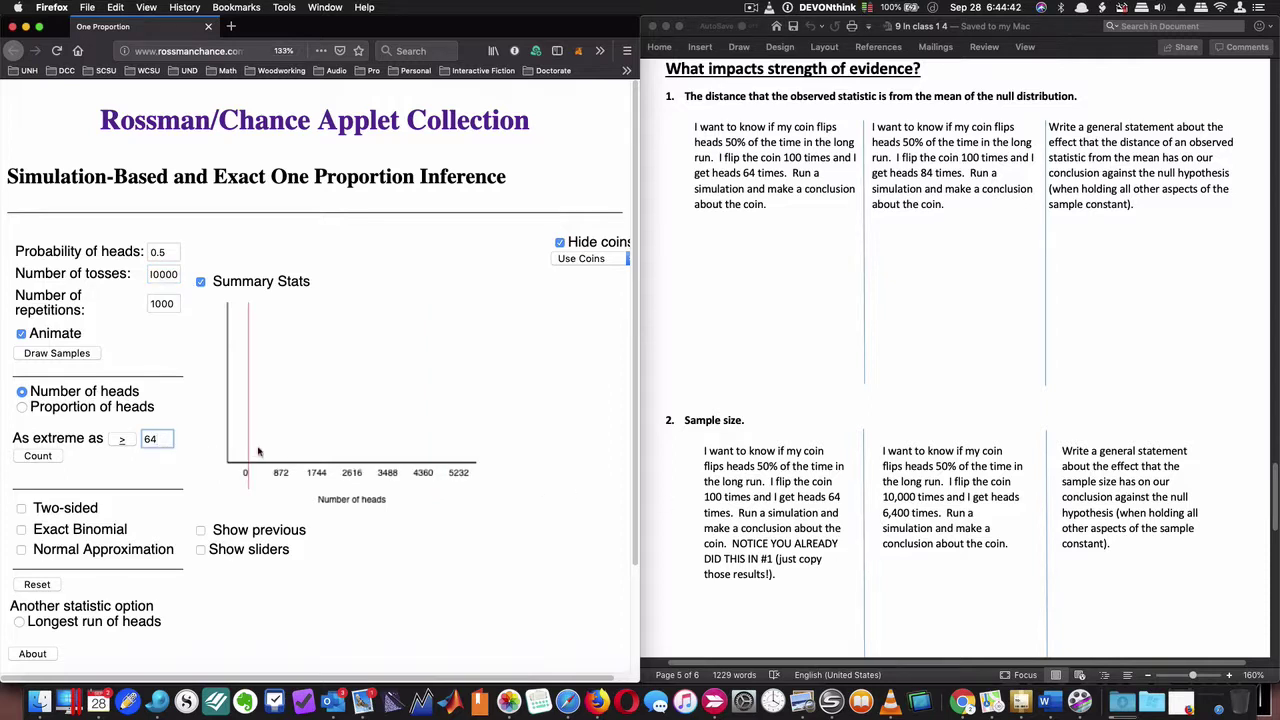
pyautogui.write('00')
pyautogui.click(21, 407)
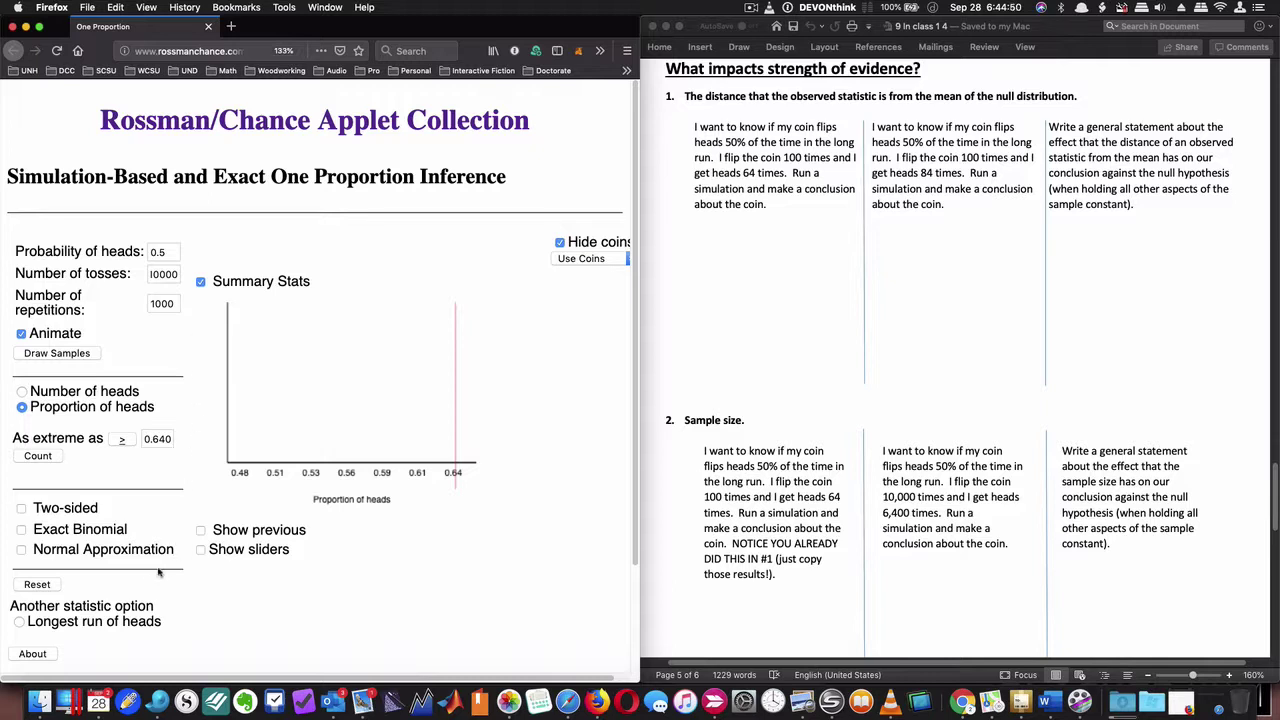
pyautogui.click(70, 354)
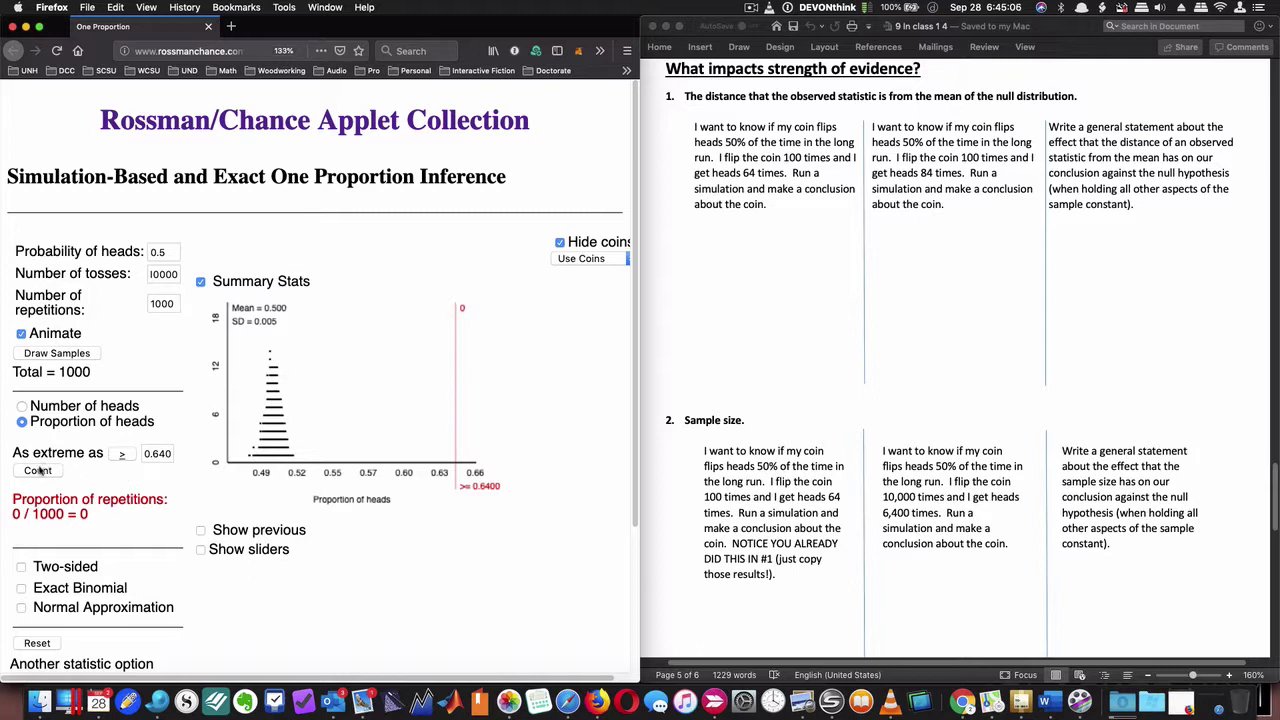
# - Switch the results to number of heads, making the cutoff 6400 heads
pyautogui.click(22, 406)
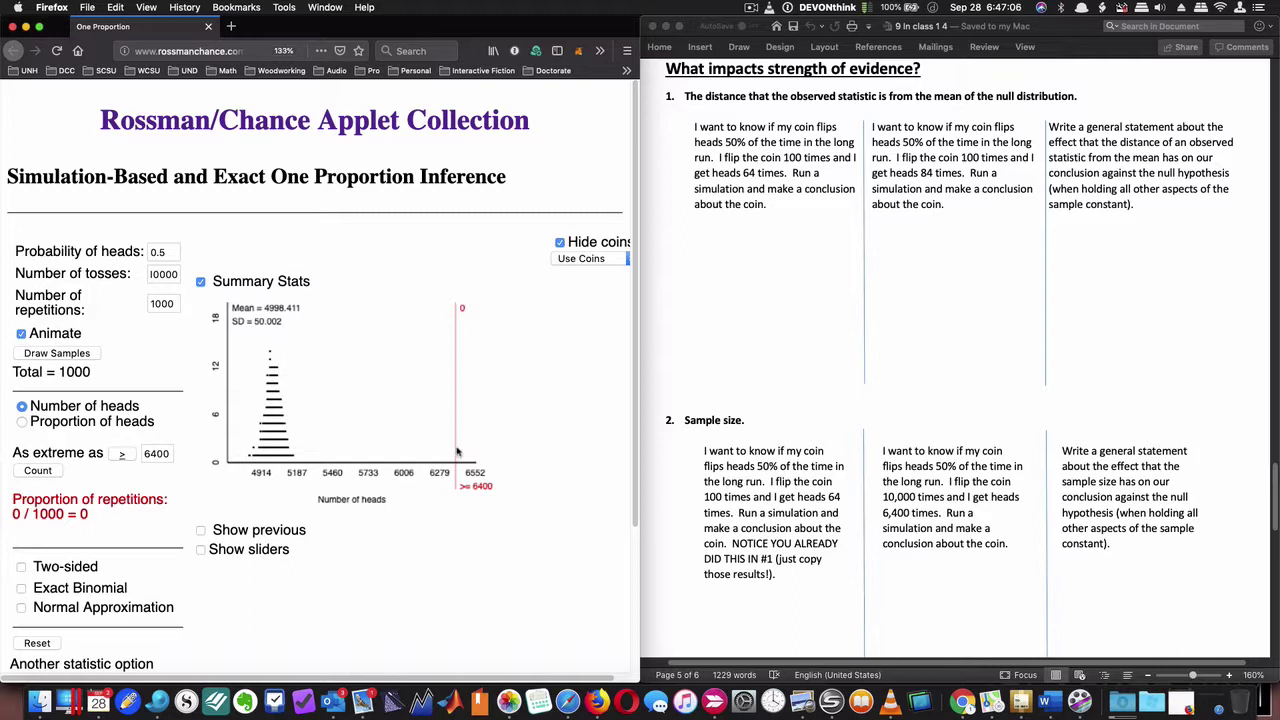
# - Scroll the Word notes to section 3, One sided vs. two sided test, on page 6
pyautogui.scroll(-5, 708, 430)
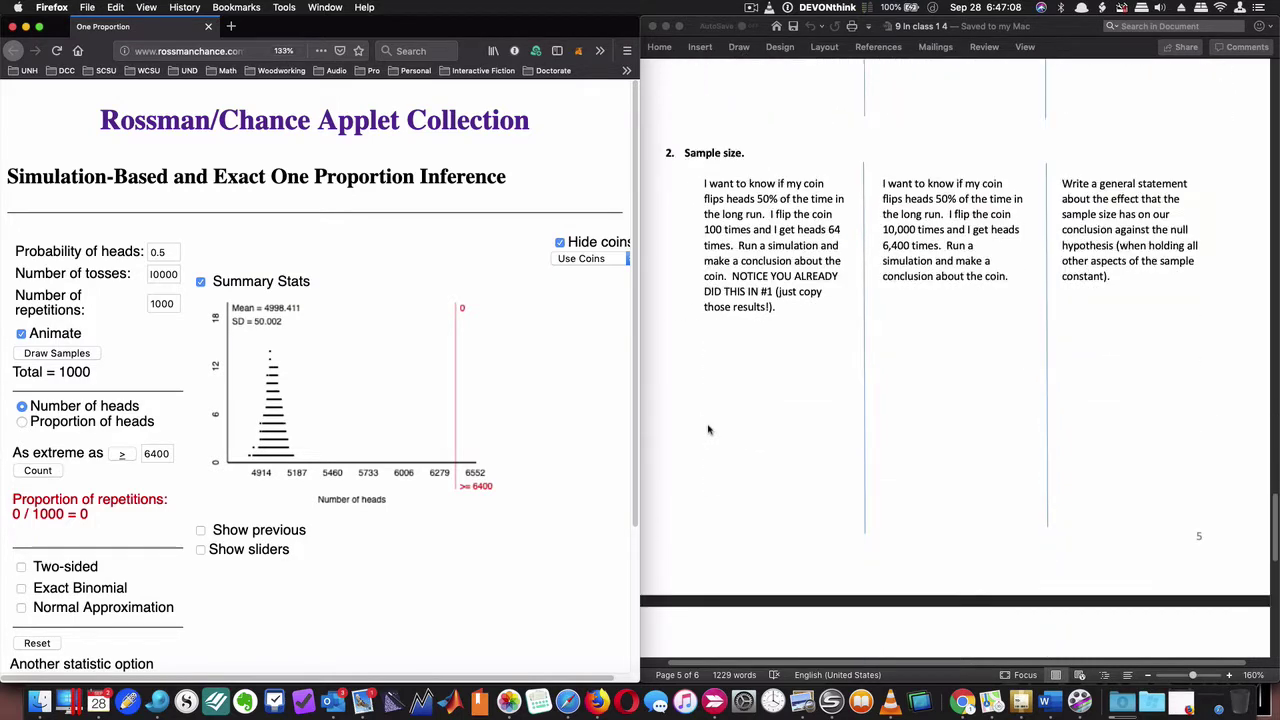
pyautogui.scroll(-7, 708, 430)
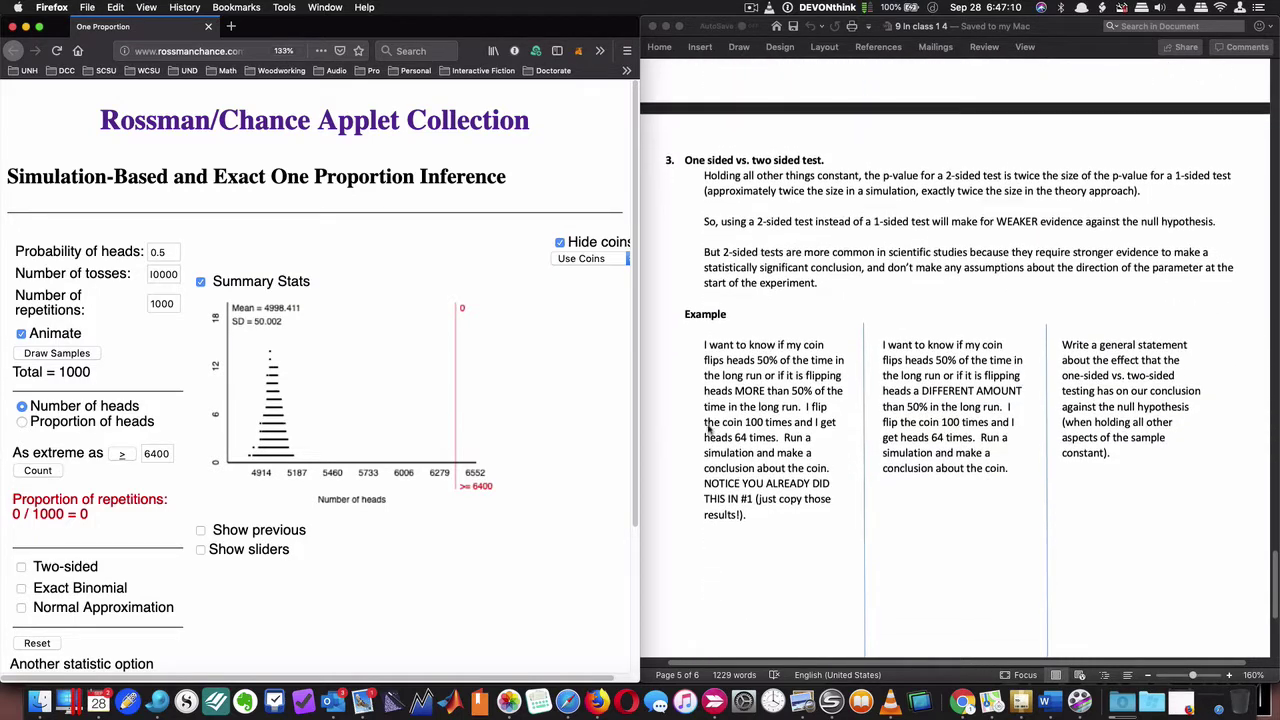
pyautogui.scroll(-2, 708, 428)
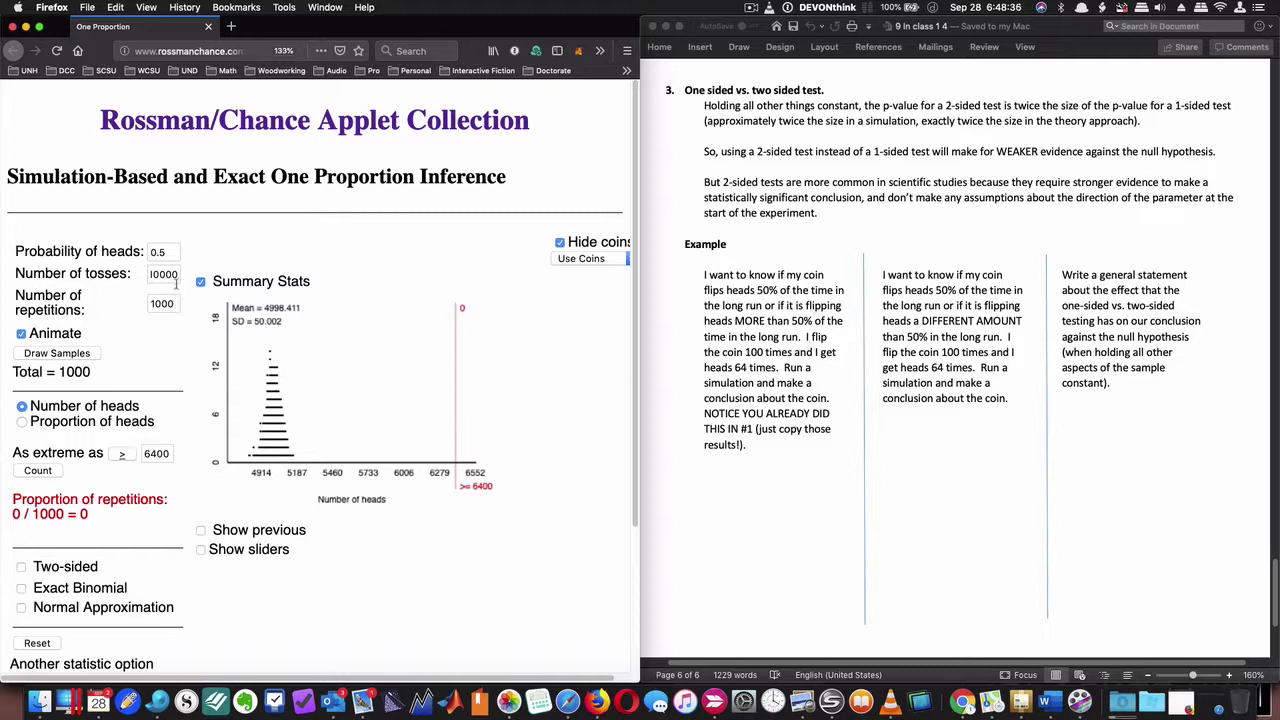
# - Set the number of tosses back to 100
pyautogui.moveTo(178, 274); pyautogui.dragTo(136, 278)
pyautogui.write('11')
pyautogui.click(27, 426)
# - Set the cutoff to 64 heads and express it as proportion 0.640
pyautogui.click(23, 408)
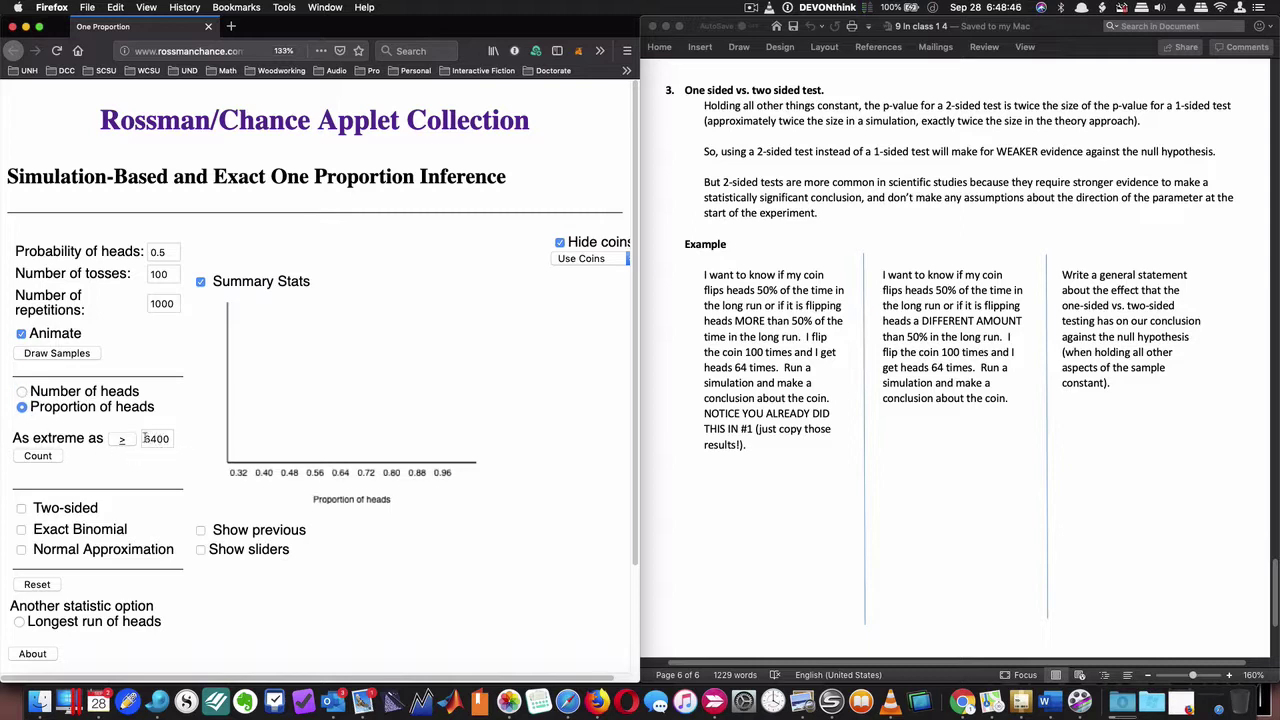
pyautogui.click(22, 391)
pyautogui.doubleClick(156, 439)
pyautogui.write('654')
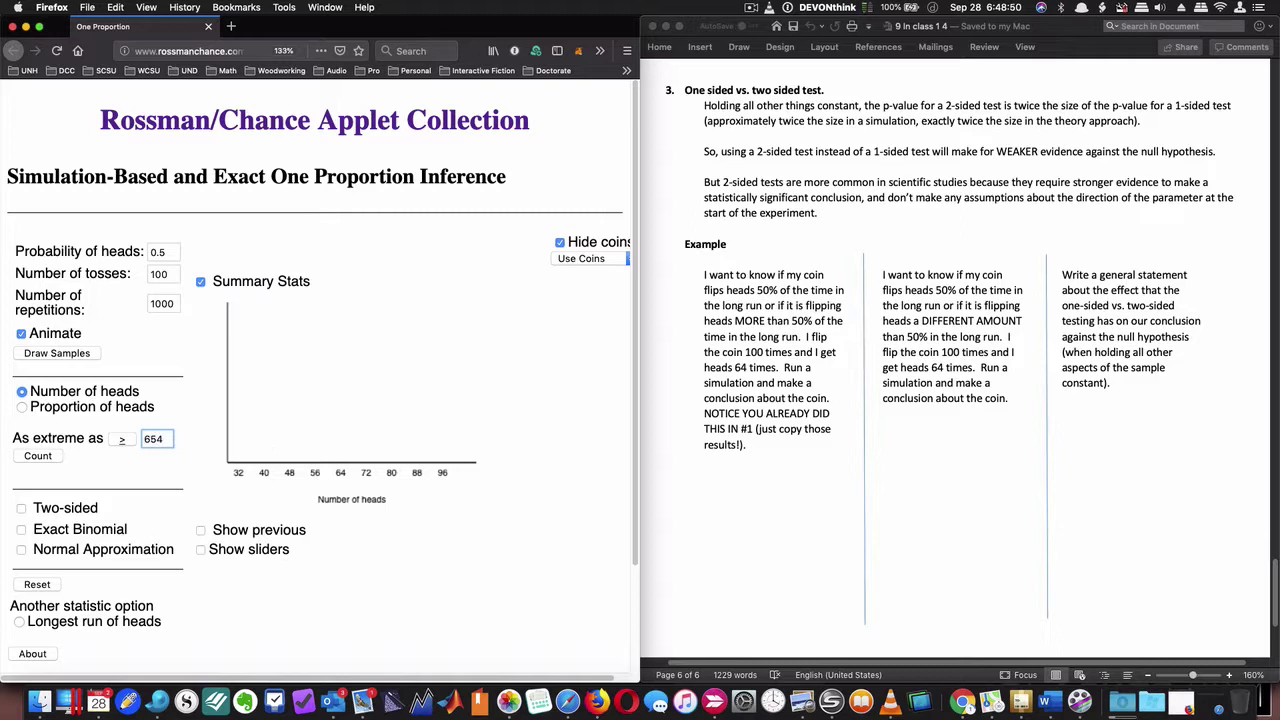
pyautogui.press('BackSpace')
pyautogui.press('BackSpace')
pyautogui.write('4')
pyautogui.click(46, 412)
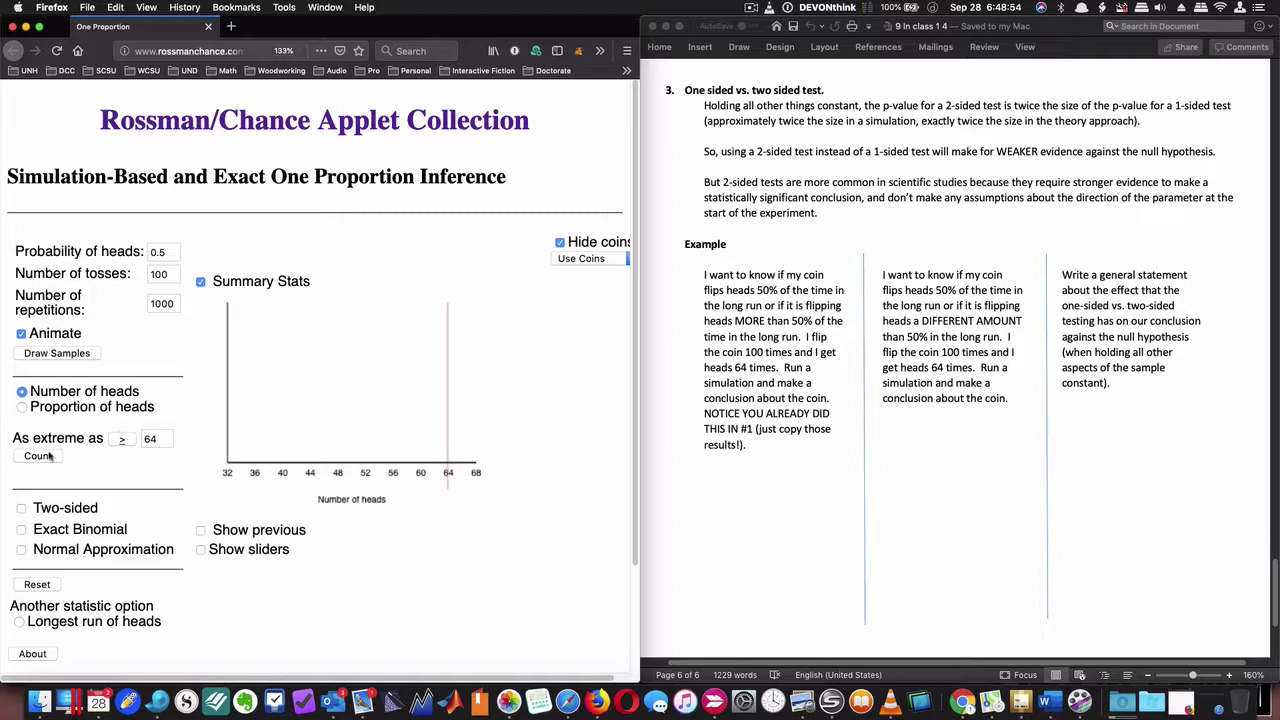
pyautogui.click(22, 408)
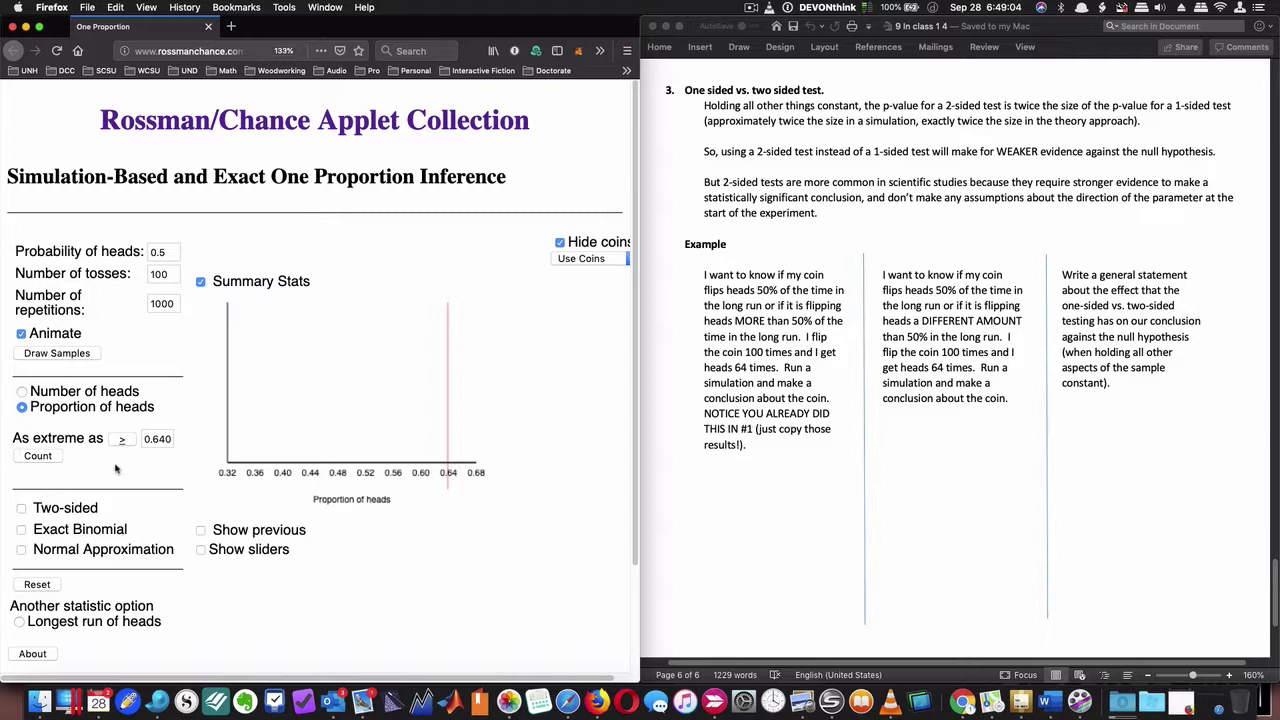
# - Draw 1000 samples of 100 tosses, getting 3/1000 = 0.0030 at or above 0.640
pyautogui.click(57, 354)
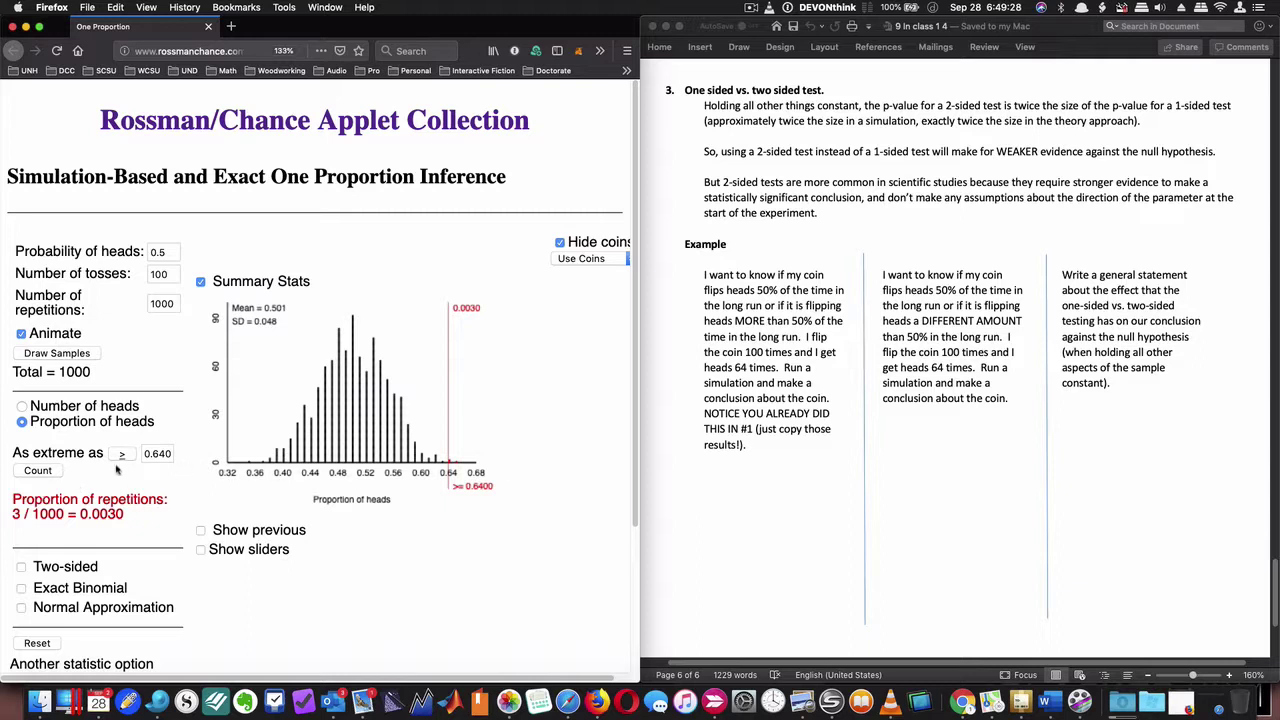
pyautogui.click(21, 567)
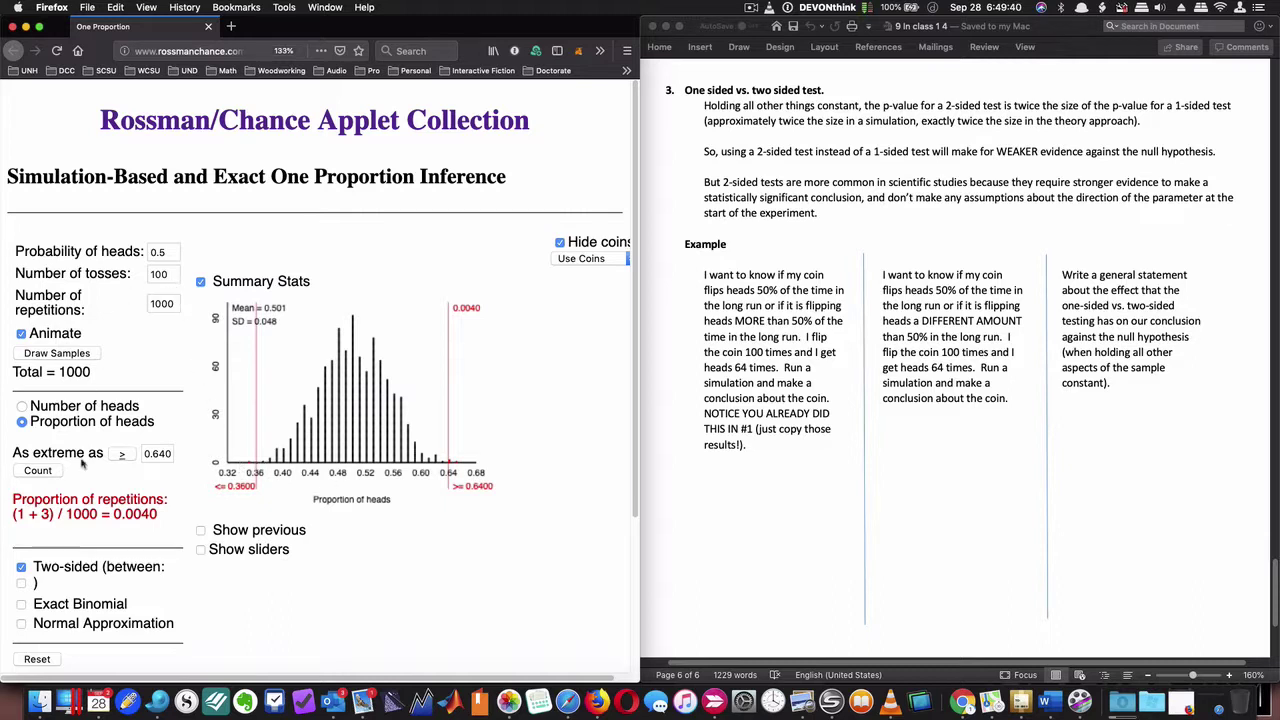
pyautogui.click(38, 659)
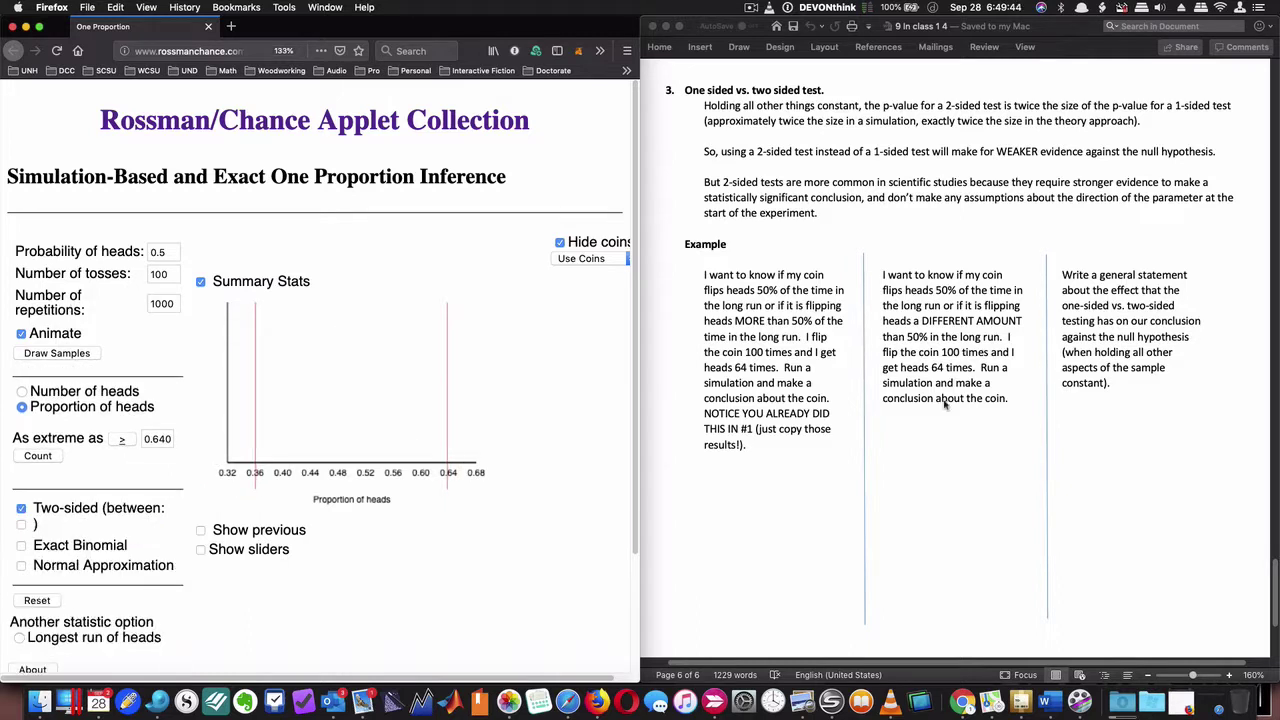
pyautogui.click(57, 353)
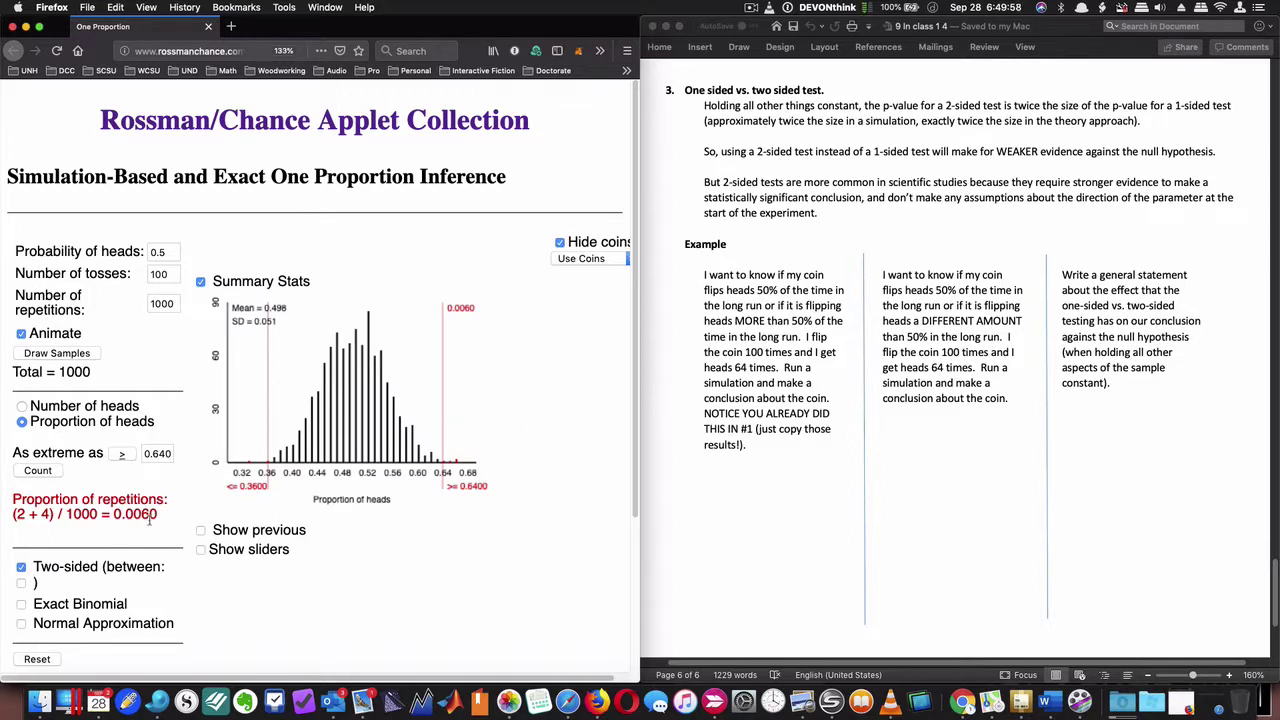
pyautogui.moveTo(158, 514); pyautogui.dragTo(114, 514)
pyautogui.scroll(-5, 952, 365)
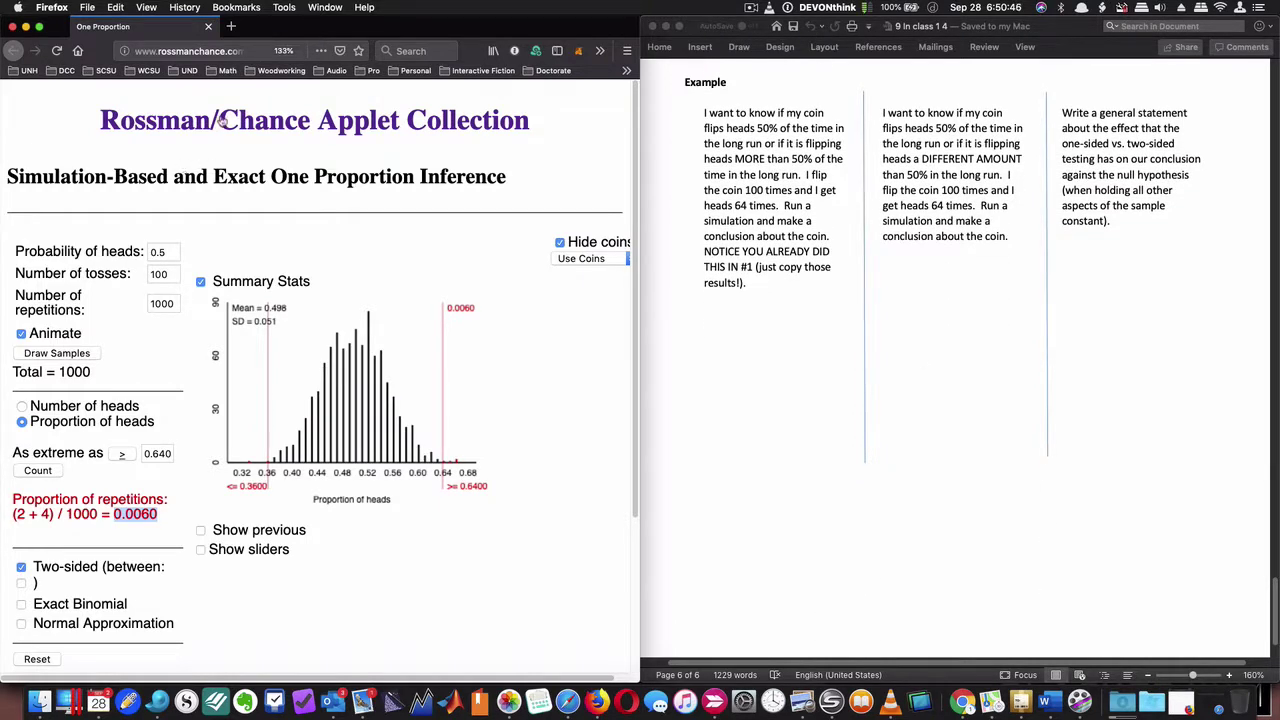